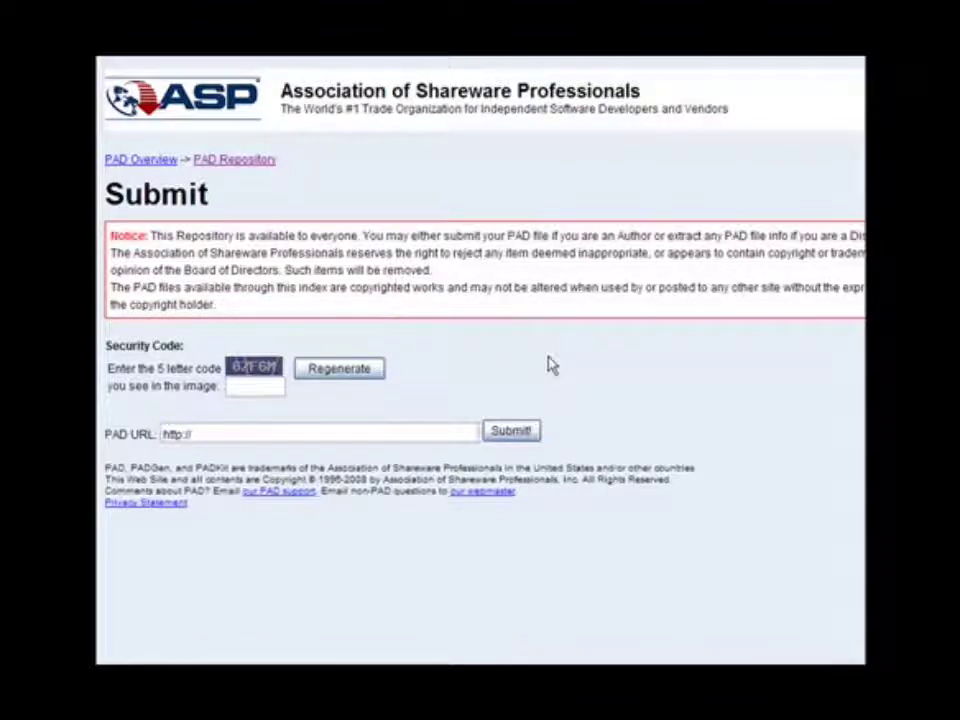
- Enter the blog's toolbar/pad.xml address and the 5-character security code, then submit them
{"action": "left_click", "coordinate": [208, 433]}
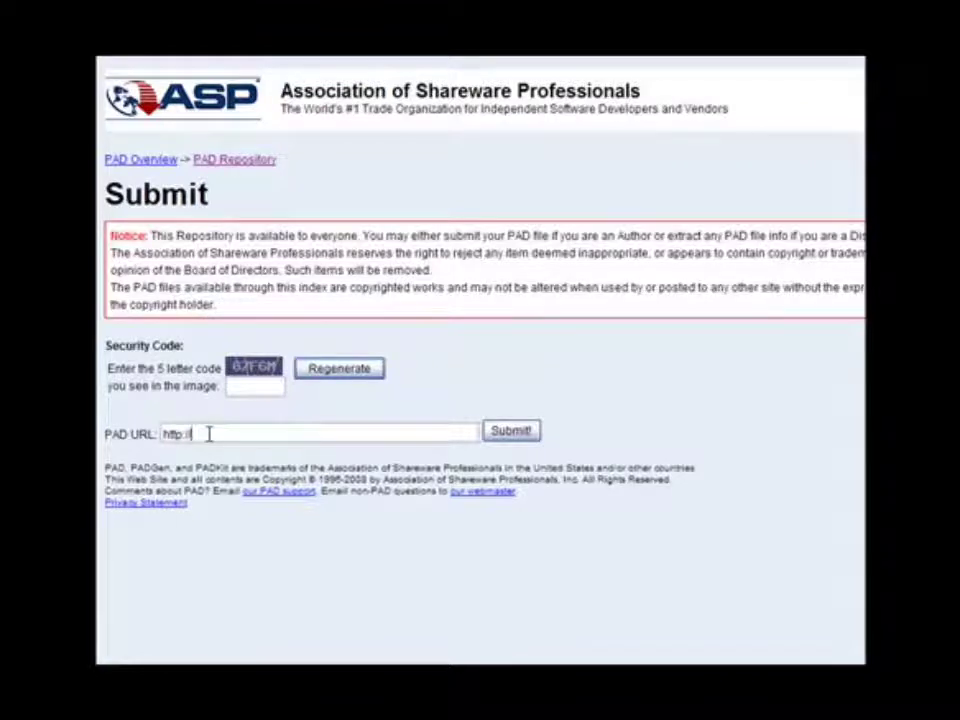
{"action": "type", "text": "blog.michell"}
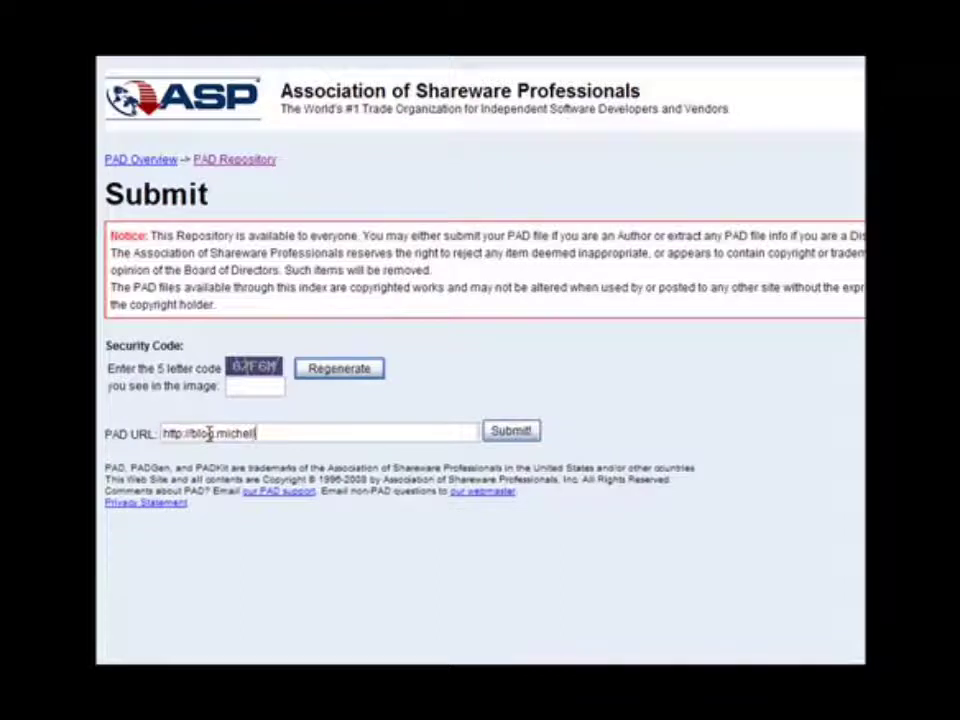
{"action": "type", "text": "emich"}
{"action": "key", "text": "BackSpace"}
{"action": "key", "text": "BackSpace"}
{"action": "key", "text": "BackSpace"}
{"action": "type", "text": "a"}
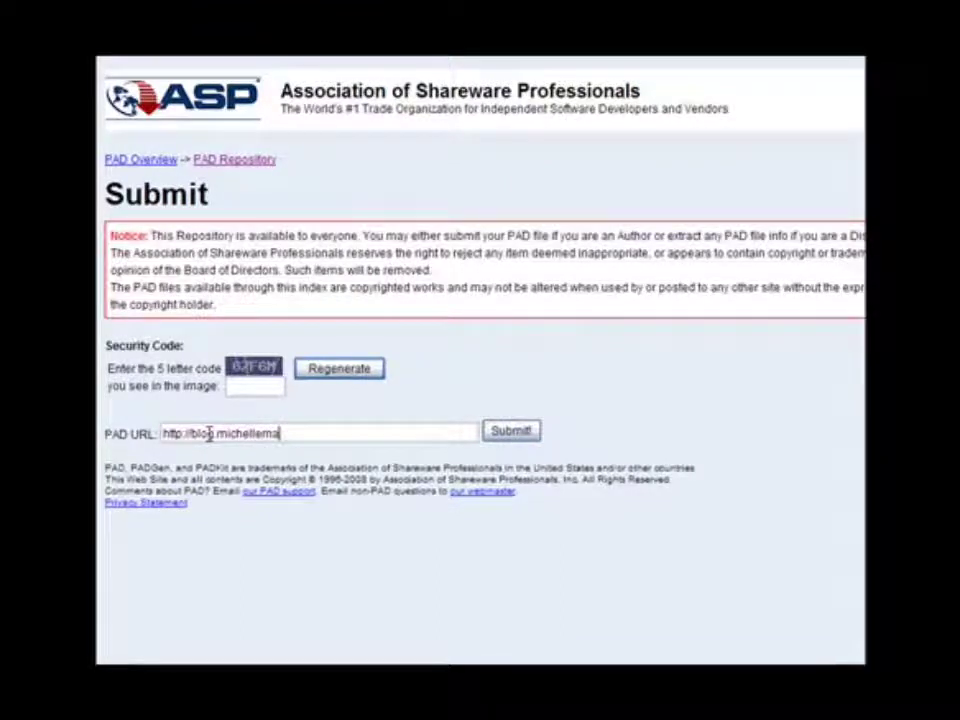
{"action": "type", "text": "dghearson.com"}
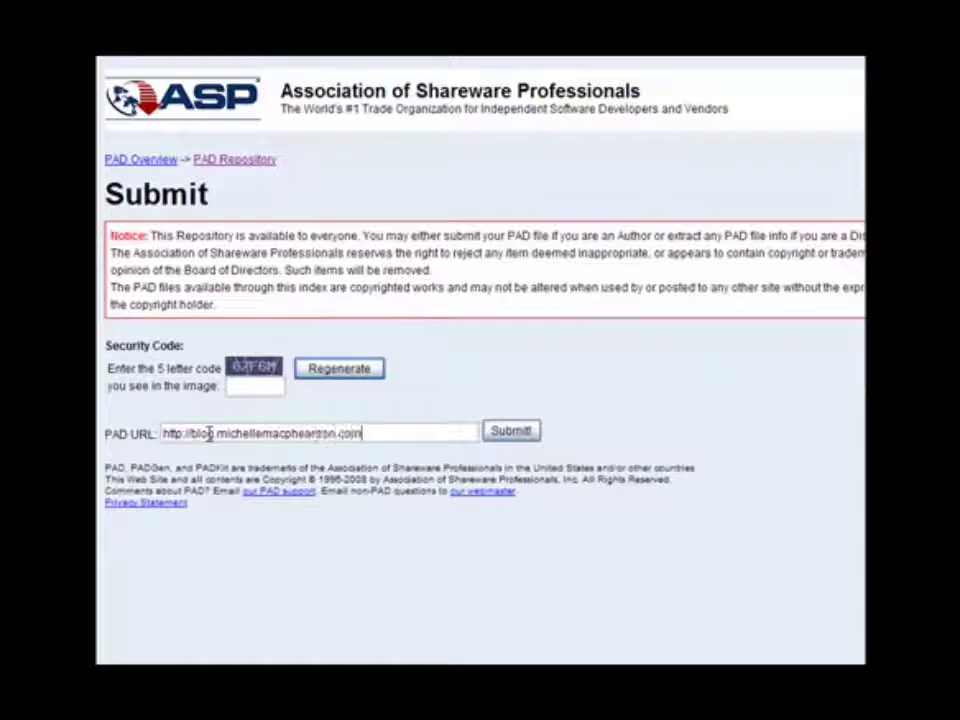
{"action": "type", "text": "/"}
{"action": "type", "text": "toolbar"}
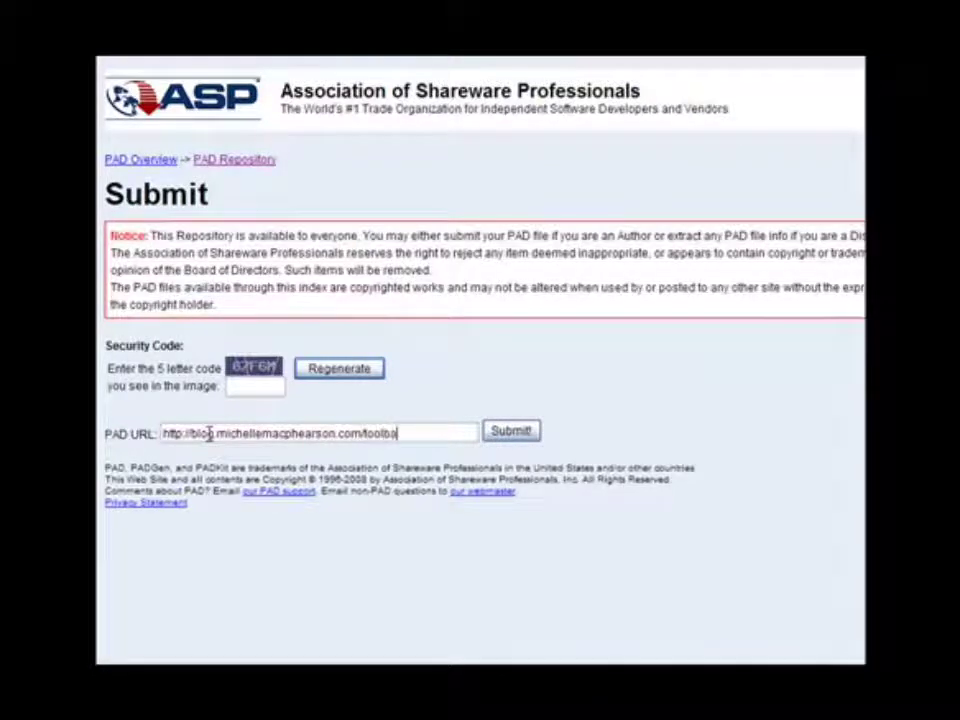
{"action": "type", "text": "/pad.xml"}
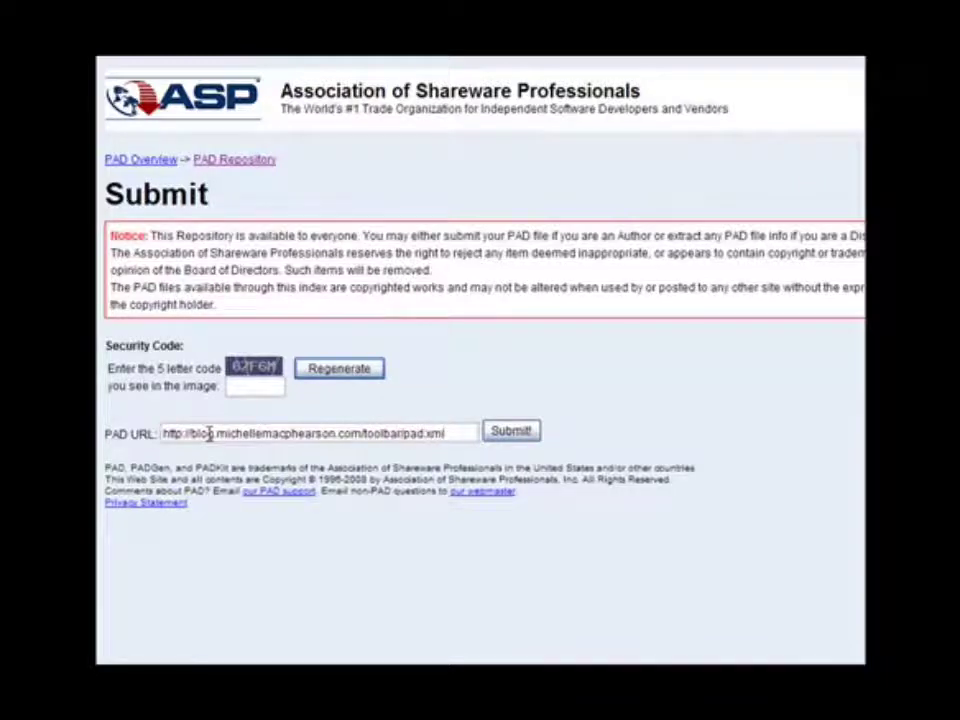
{"action": "left_click", "coordinate": [261, 392]}
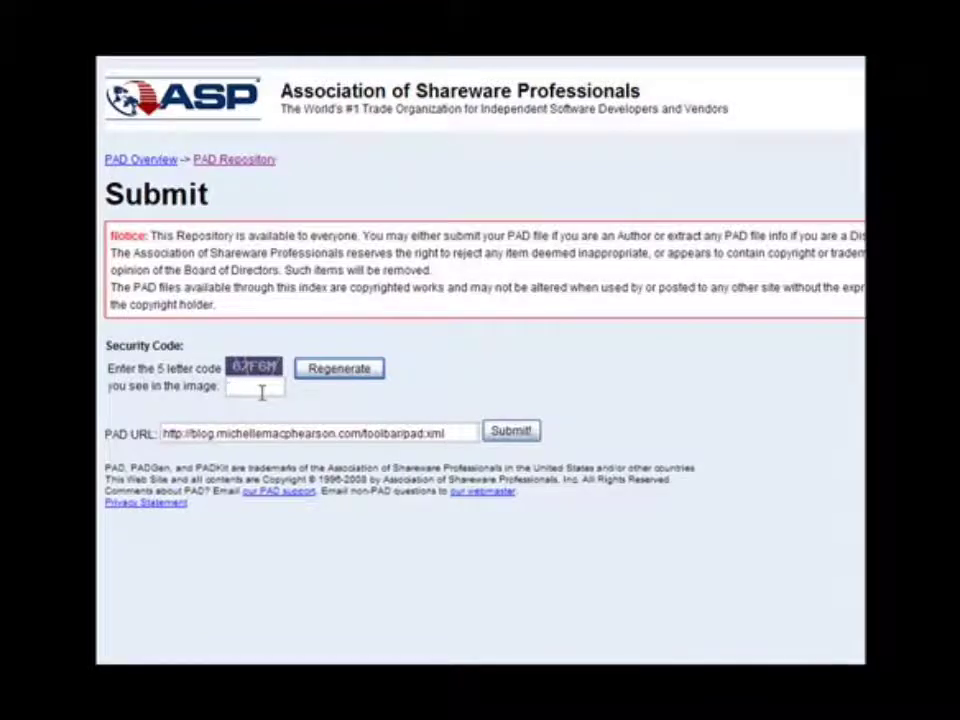
{"action": "type", "text": "67"}
{"action": "type", "text": "F6h"}
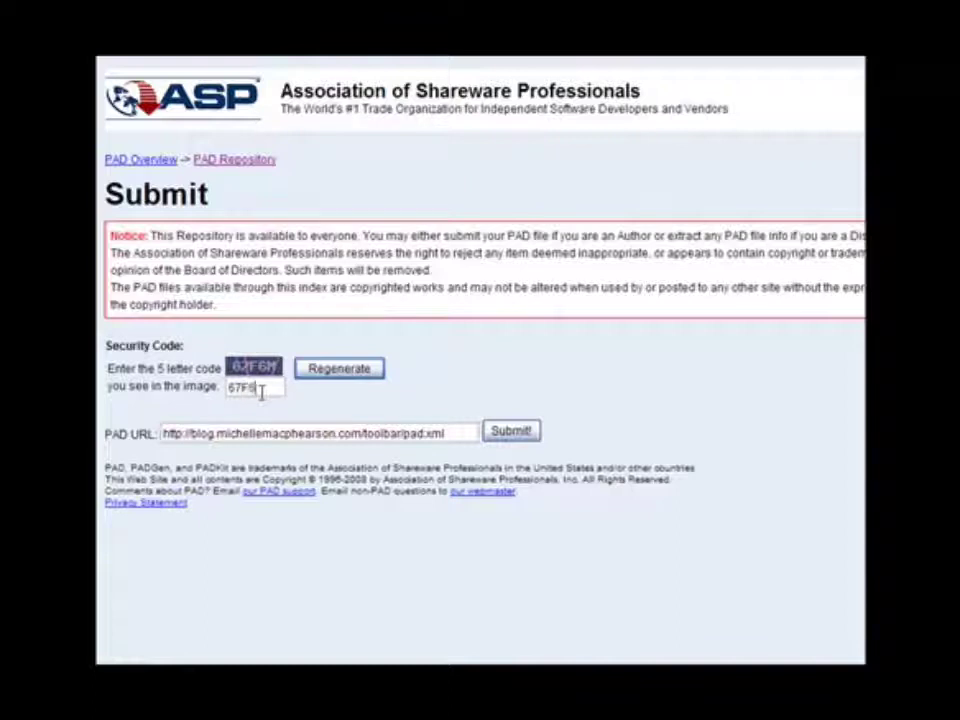
{"action": "left_click", "coordinate": [522, 438]}
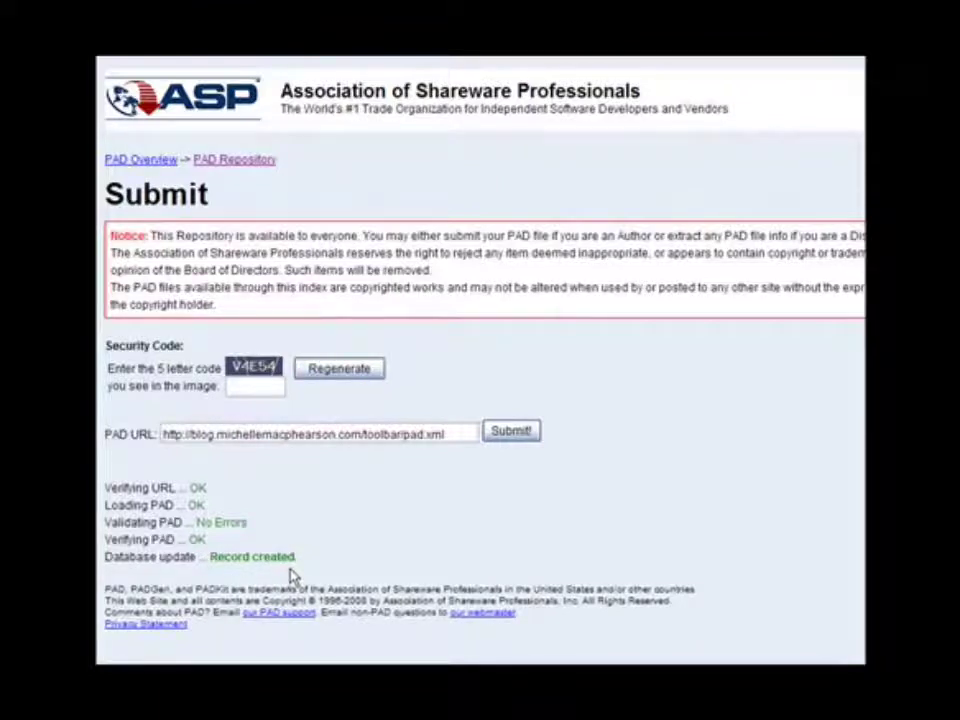
- Select the verified PAD URL, then return to the PAD Repository menu
{"action": "triple_click", "coordinate": [328, 436]}
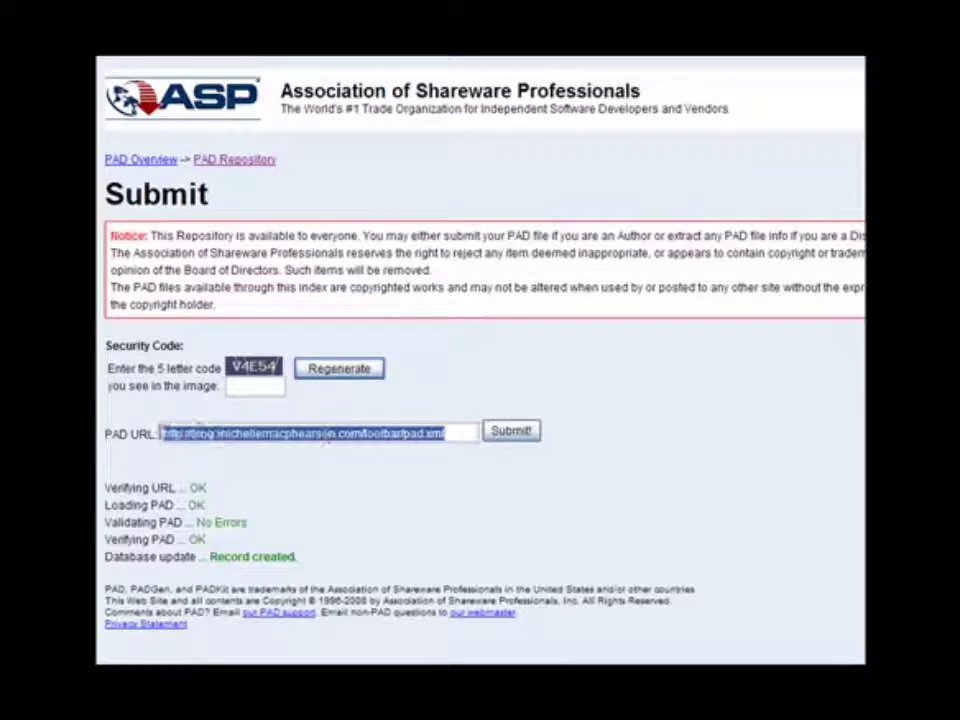
{"action": "left_click", "coordinate": [252, 507]}
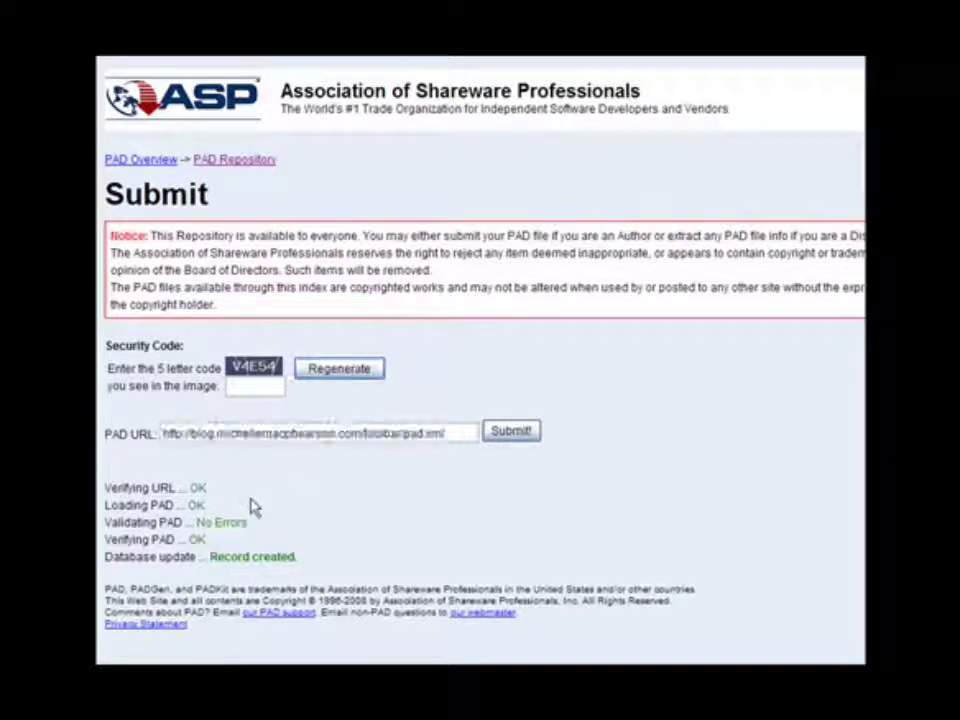
{"action": "left_click", "coordinate": [220, 162]}
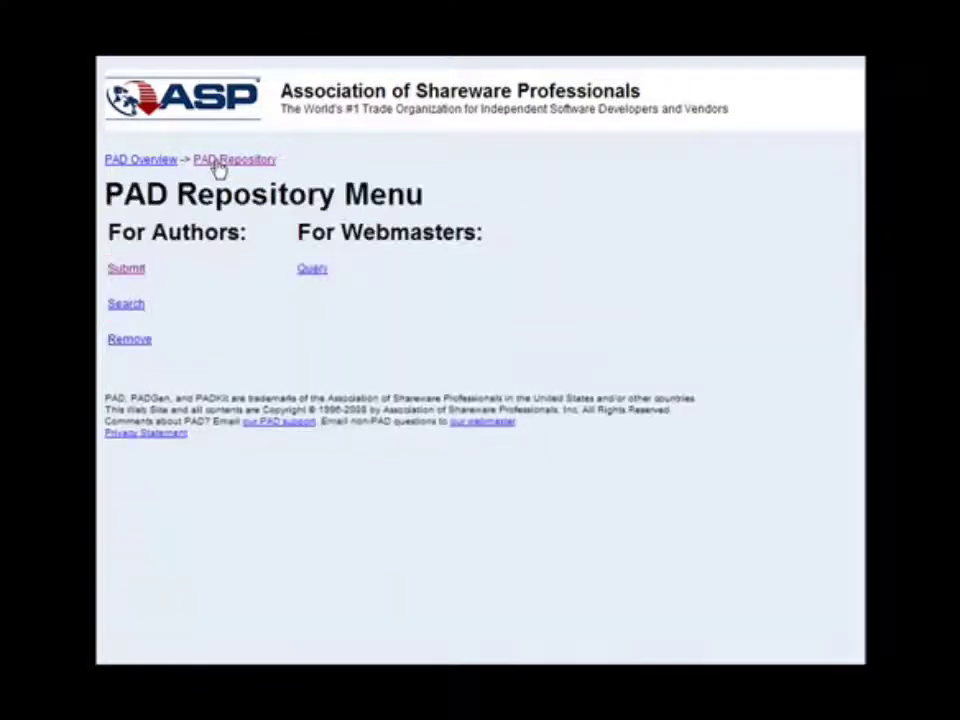
- Open the Query page and leave the PAD URLs filter at None
{"action": "left_click", "coordinate": [309, 276]}
{"action": "left_click", "coordinate": [238, 297]}
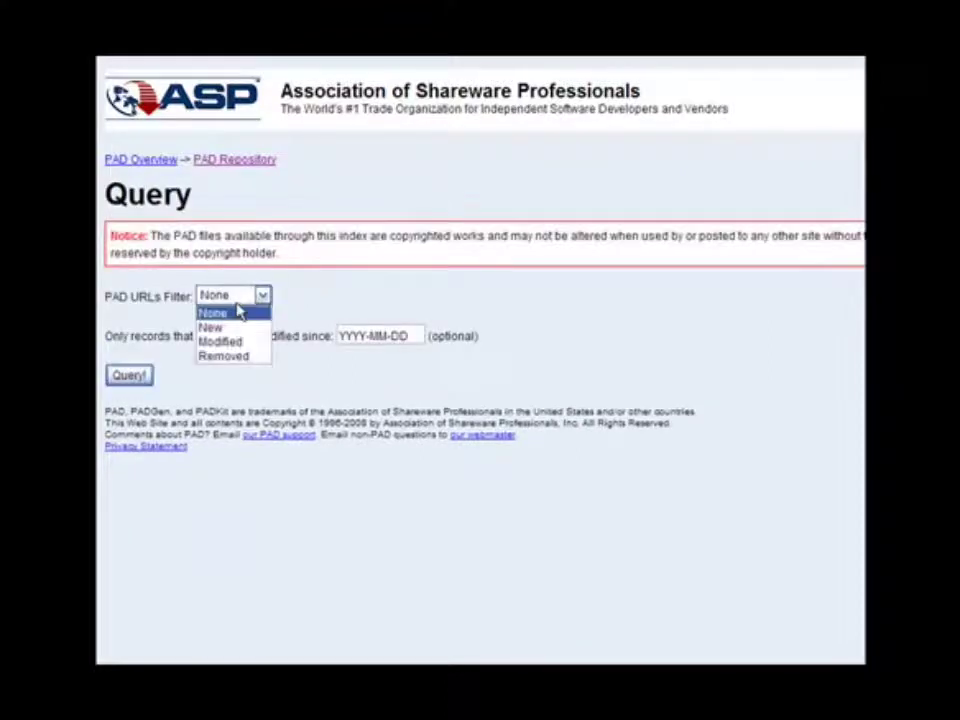
{"action": "left_click", "coordinate": [238, 312]}
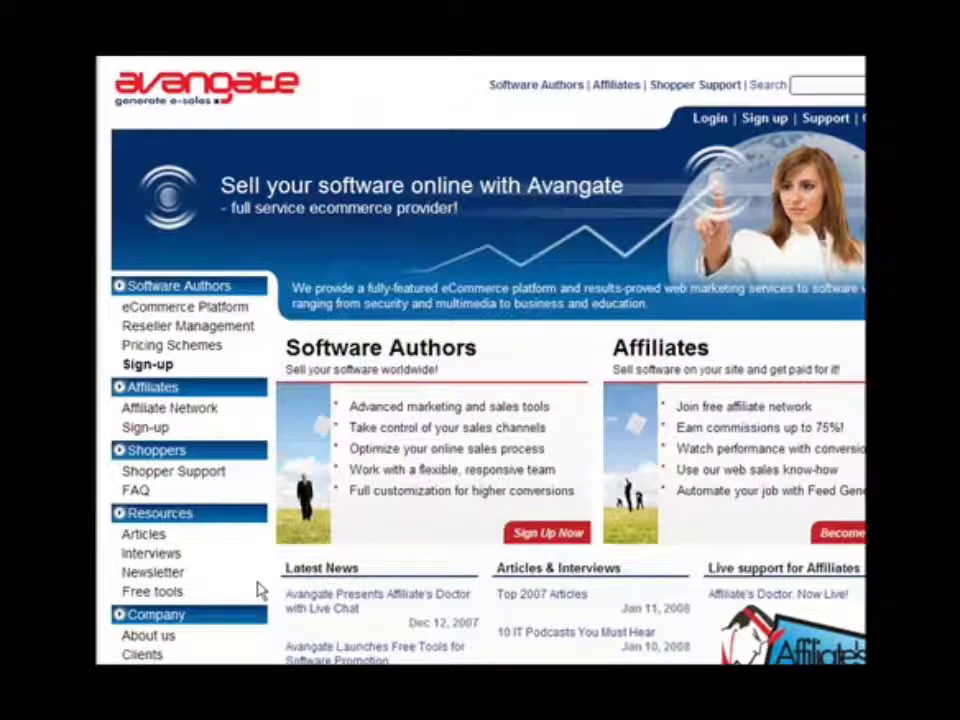
- Go to Avangate's Free tools page and open PAD Promoter
{"action": "left_click", "coordinate": [152, 593]}
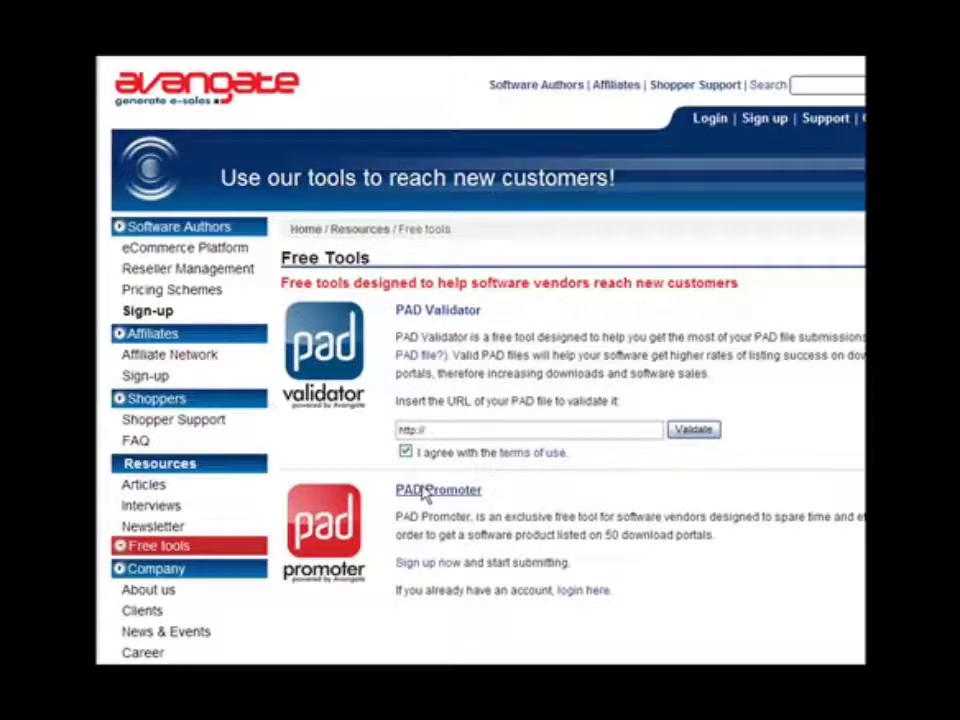
{"action": "left_click", "coordinate": [424, 492]}
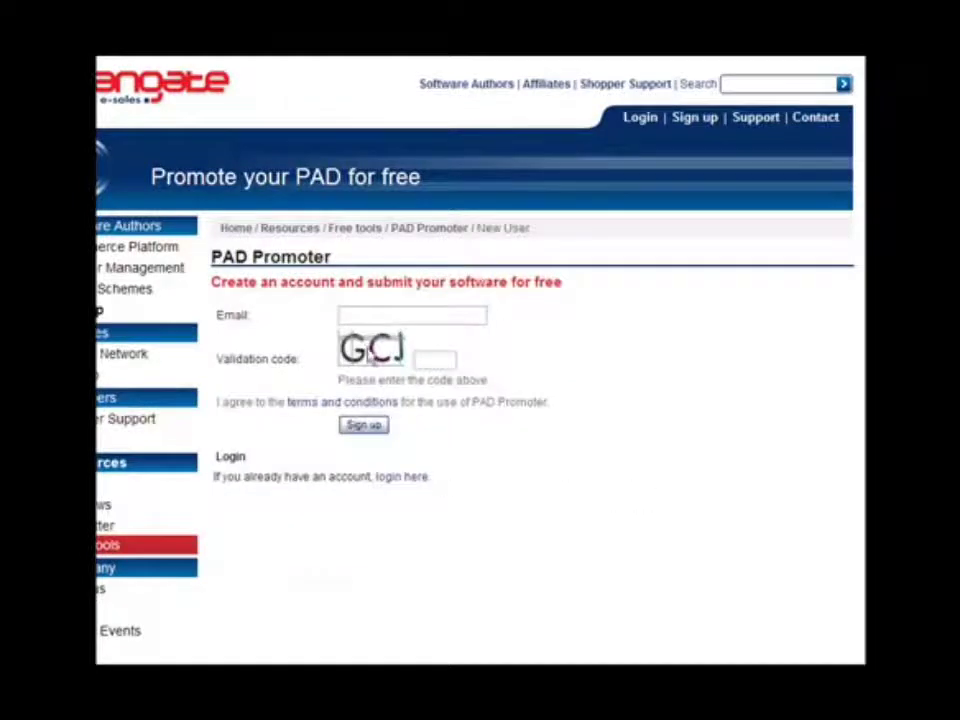
- Sign up for PAD Promoter with the contact e-mail address and the validation code
{"action": "left_click", "coordinate": [369, 312]}
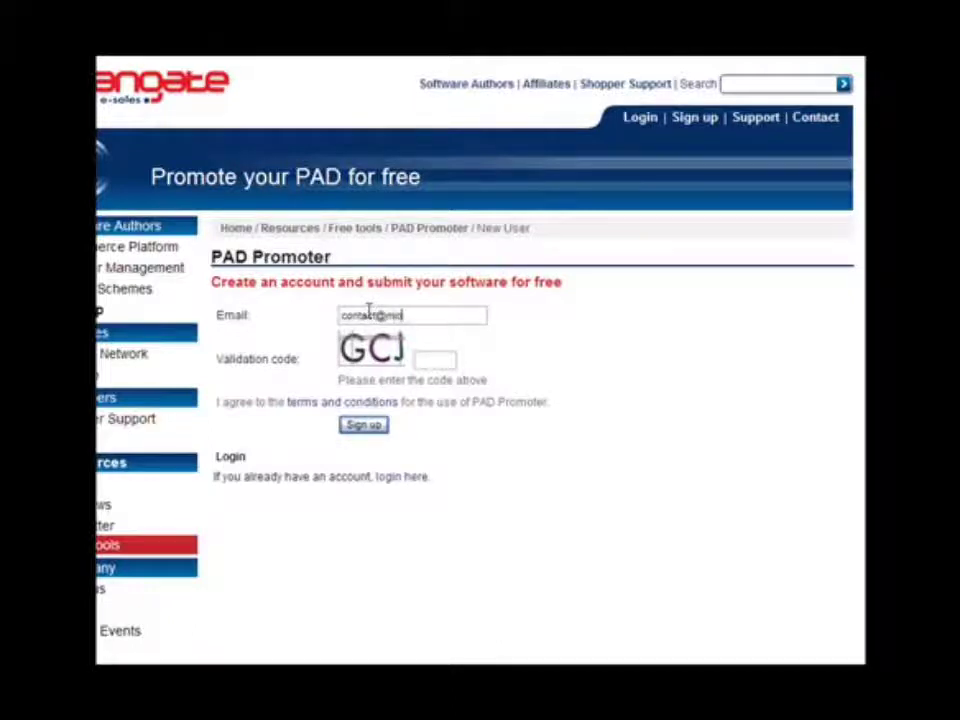
{"action": "key", "text": "Tab"}
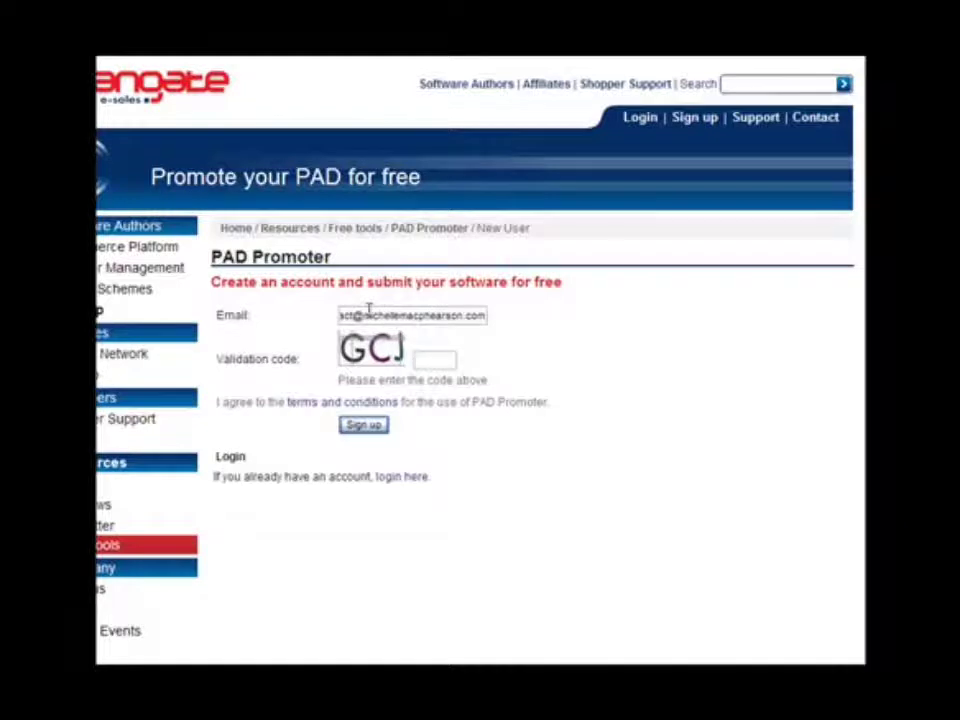
{"action": "type", "text": "CJ"}
{"action": "left_click", "coordinate": [366, 428]}
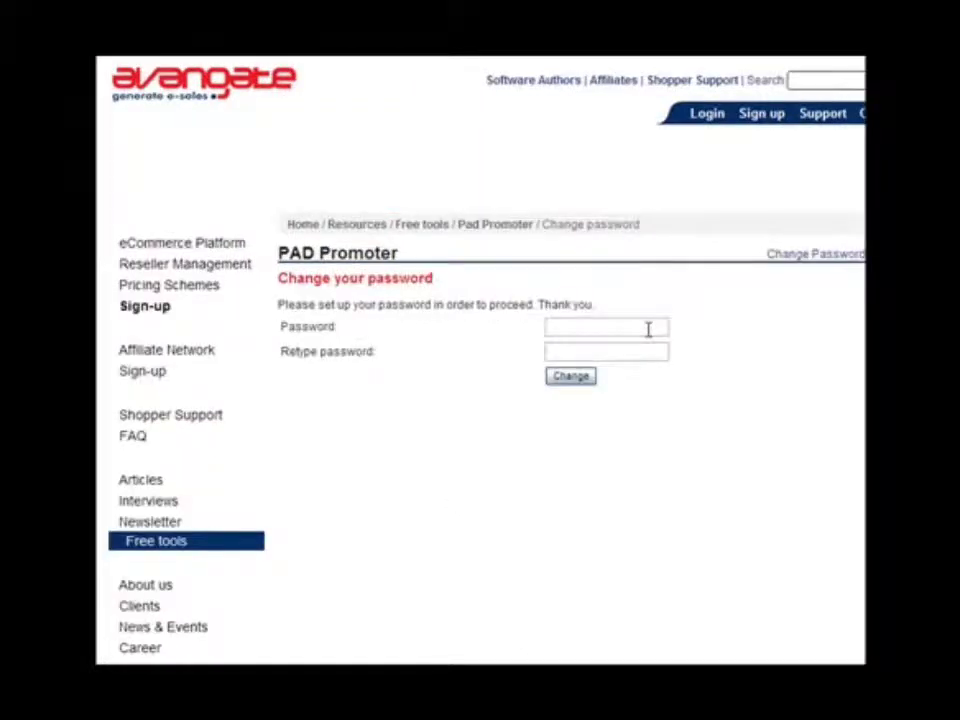
{"action": "left_click", "coordinate": [648, 329]}
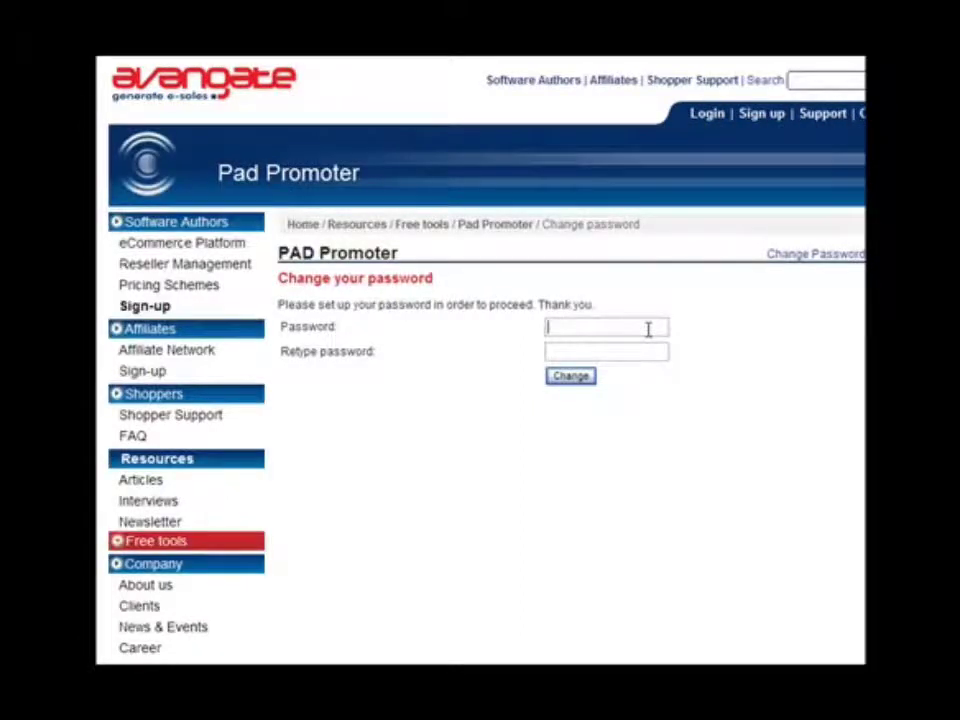
- Enter the new account password, retype it, and confirm with Change
{"action": "type", "text": "•••••••••••"}
{"action": "key", "text": "Tab"}
{"action": "type", "text": "•"}
{"action": "key", "text": "BackSpace"}
{"action": "type", "text": "•••"}
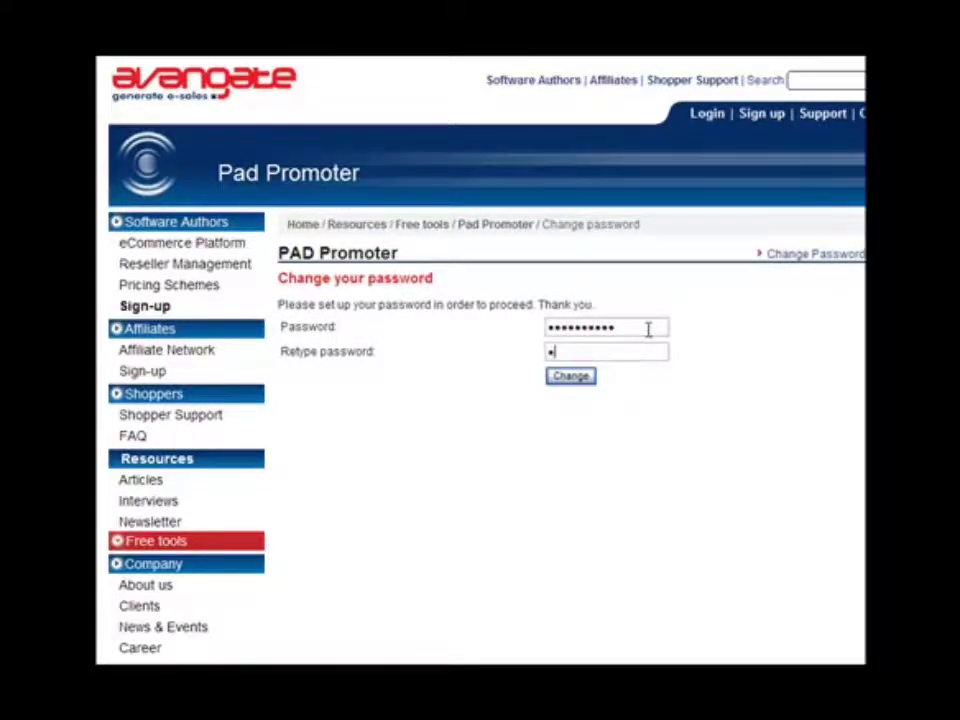
{"action": "type", "text": "••••••••"}
{"action": "left_click", "coordinate": [573, 380]}
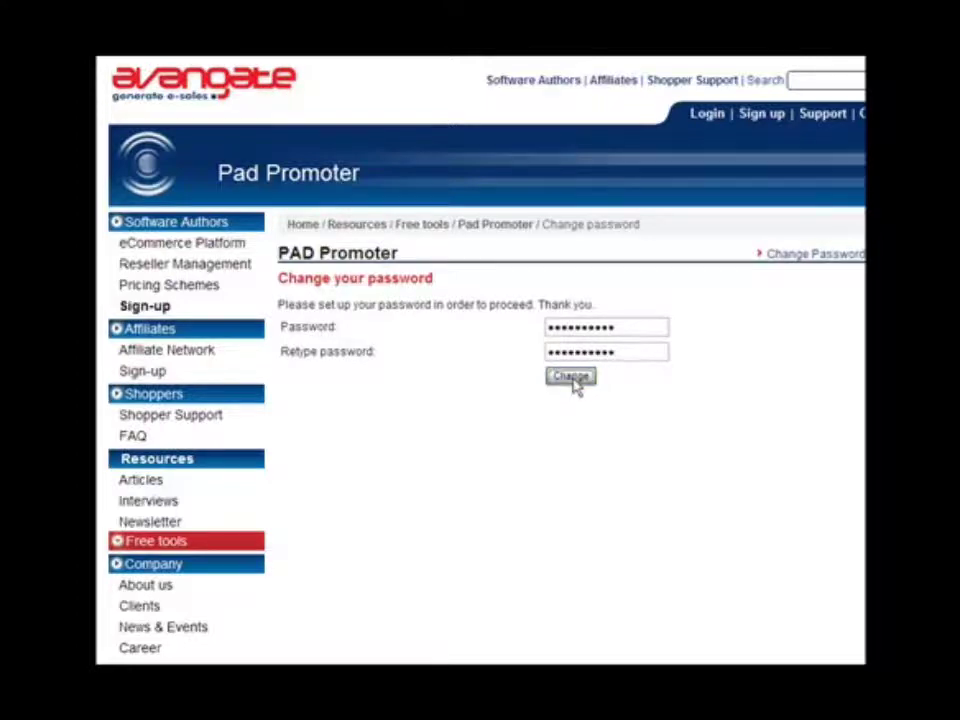
- Scroll the PAD Promoter start page down and back up to review it
{"action": "scroll", "coordinate": [576, 388], "scroll_direction": "down", "scroll_amount": 3}
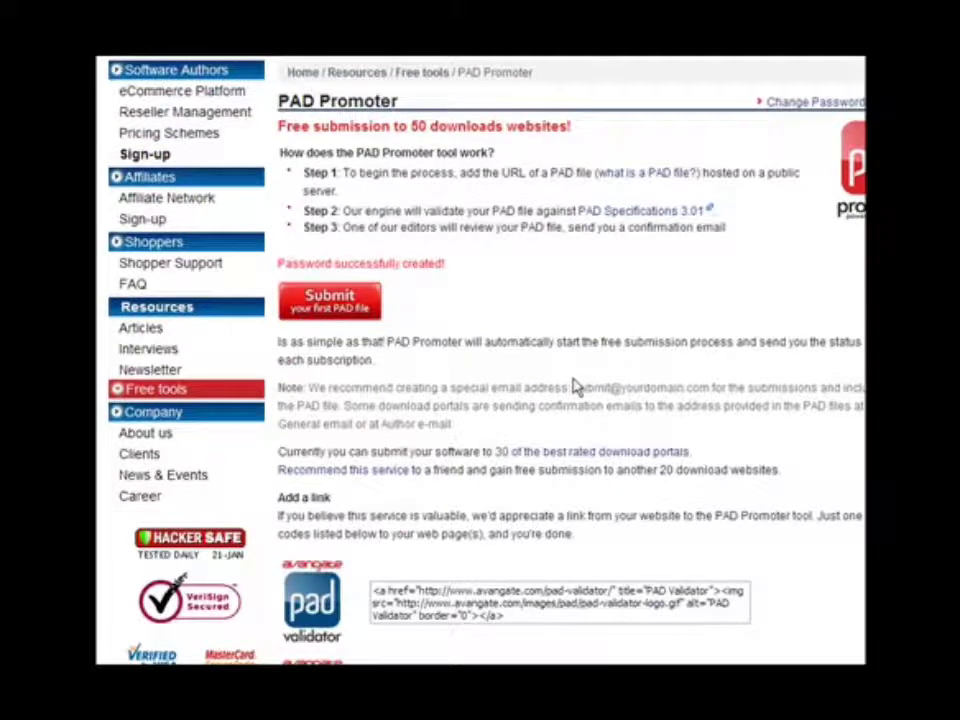
{"action": "scroll", "coordinate": [576, 388], "scroll_direction": "up", "scroll_amount": 3}
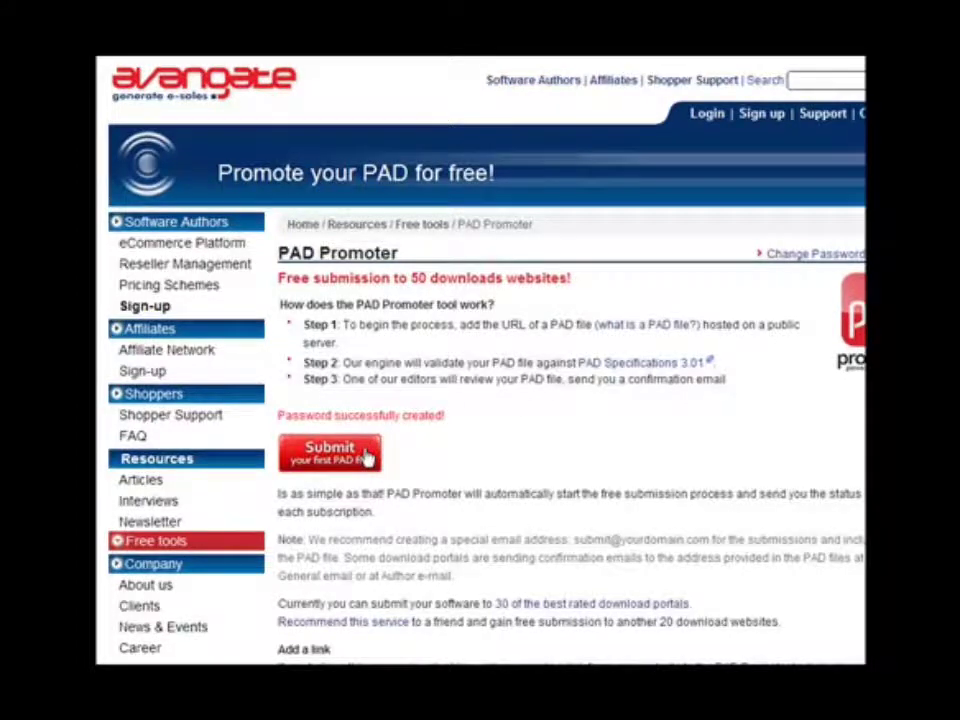
- Open the first-PAD form and validate the blog's toolbar/pad.xml URL
{"action": "left_click", "coordinate": [346, 469]}
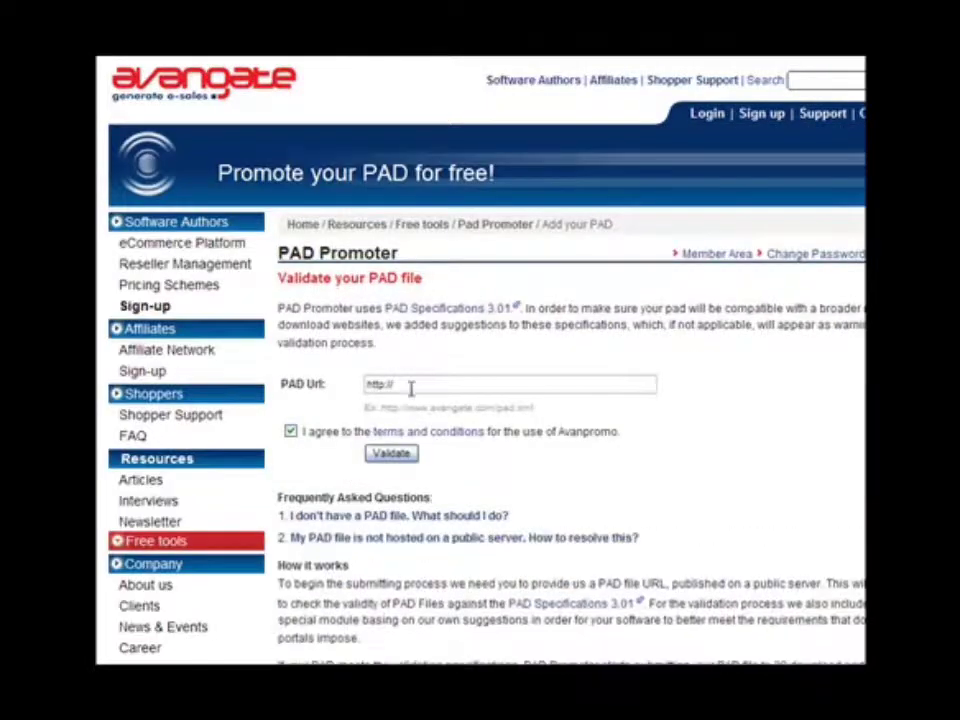
{"action": "scroll", "coordinate": [410, 380], "scroll_direction": "down", "scroll_amount": 1}
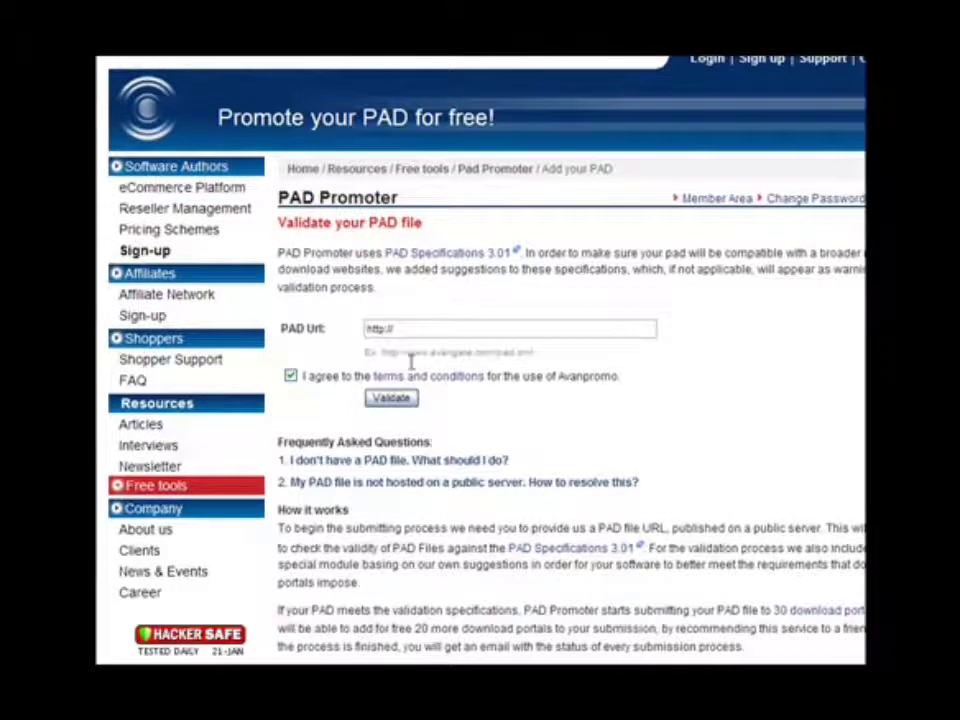
{"action": "left_click", "coordinate": [432, 323]}
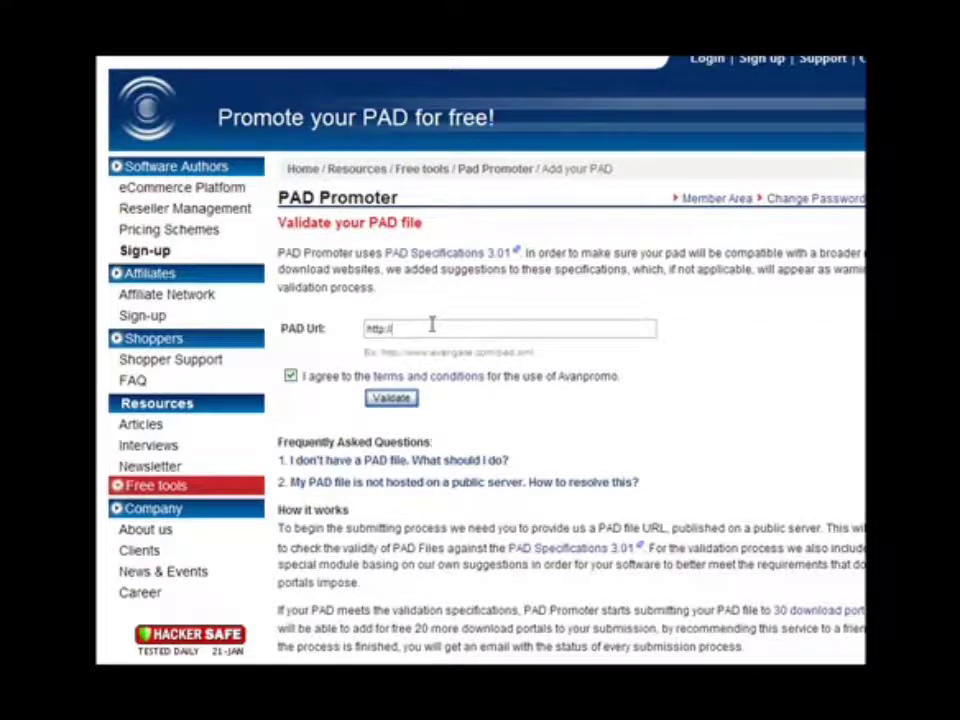
{"action": "type", "text": "ww"}
{"action": "type", "text": "log.michellemac"}
{"action": "type", "text": "pha"}
{"action": "type", "text": "ars"}
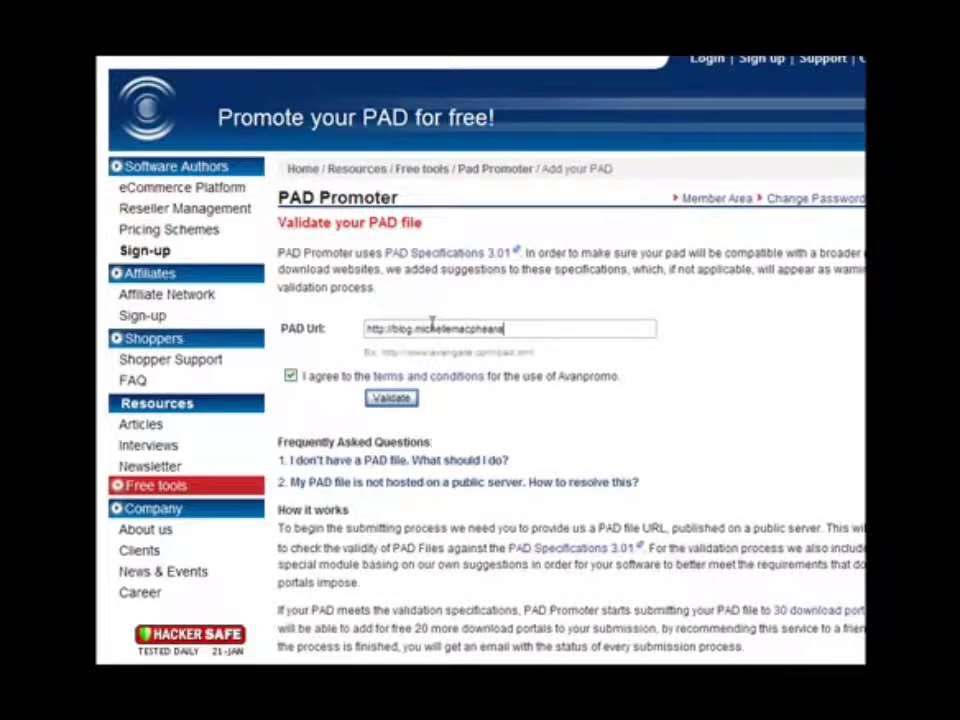
{"action": "type", "text": "on.com/toolbar/pad.x"}
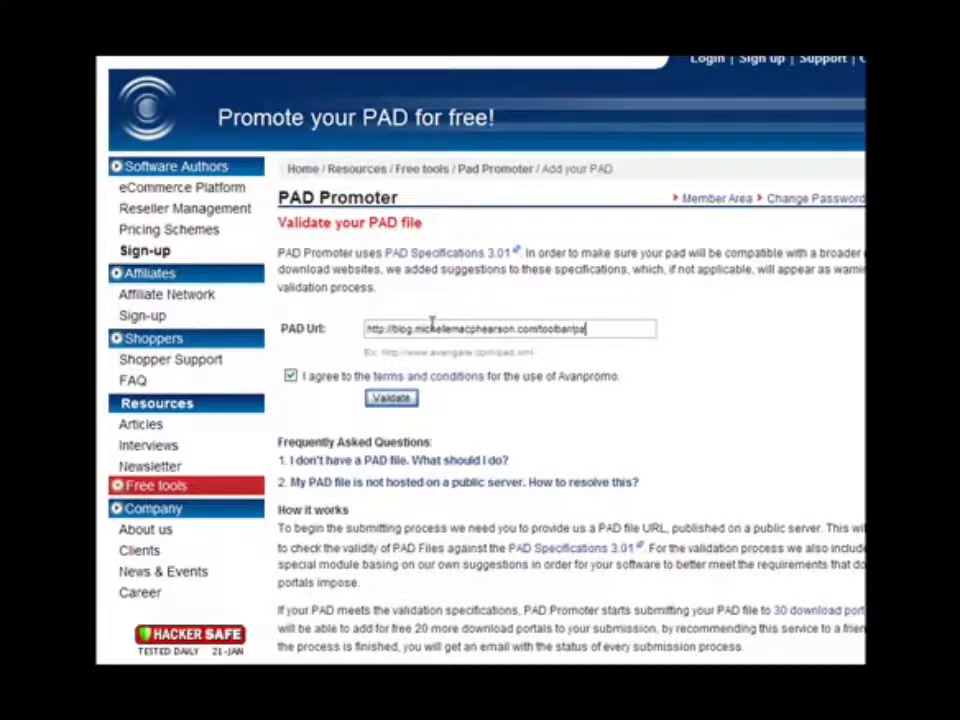
{"action": "type", "text": "ml"}
{"action": "left_click", "coordinate": [393, 399]}
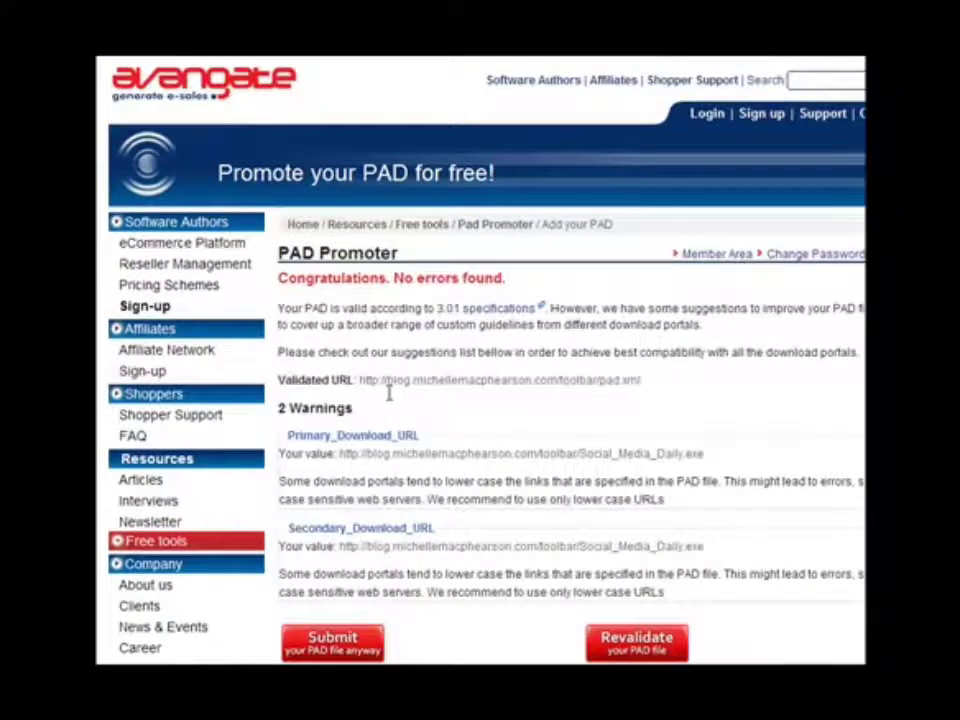
- Review the no-errors result with two lowercase-URL warnings, then submit the PAD file anyway
{"action": "scroll", "coordinate": [389, 393], "scroll_direction": "down", "scroll_amount": 1}
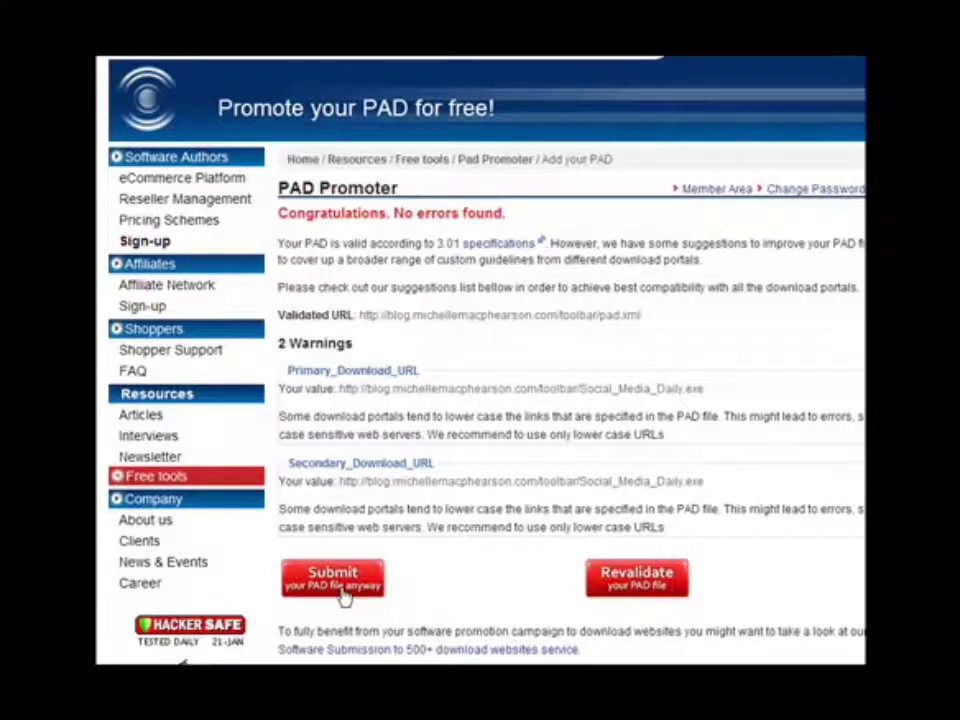
{"action": "left_click", "coordinate": [343, 597]}
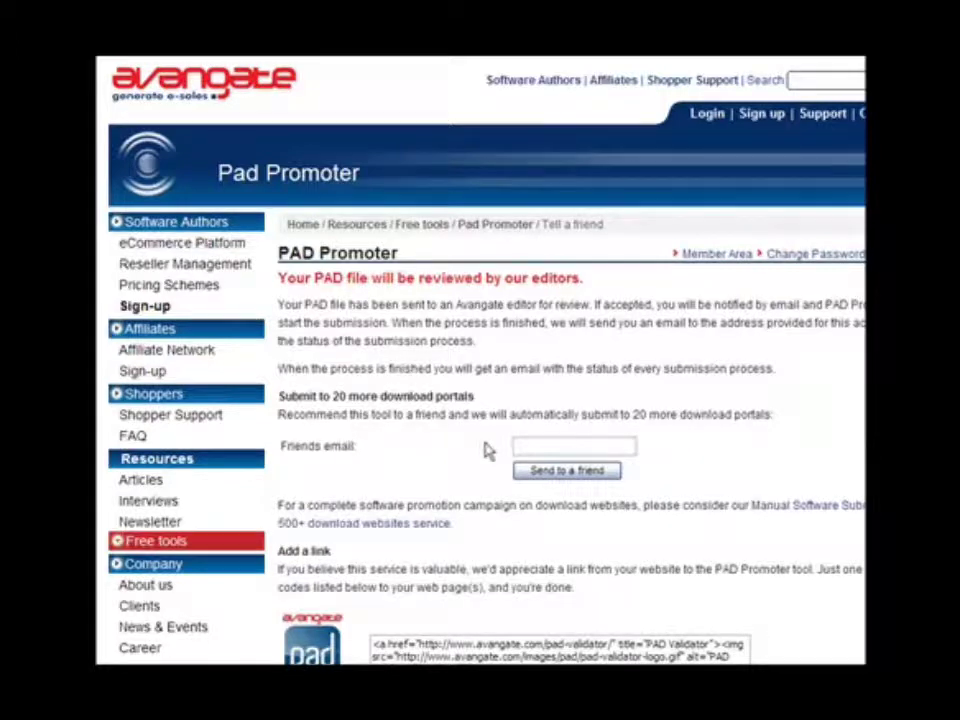
- Paste a friend's e-mail address into the tell-a-friend field and send the recommendation
{"action": "left_click", "coordinate": [520, 444]}
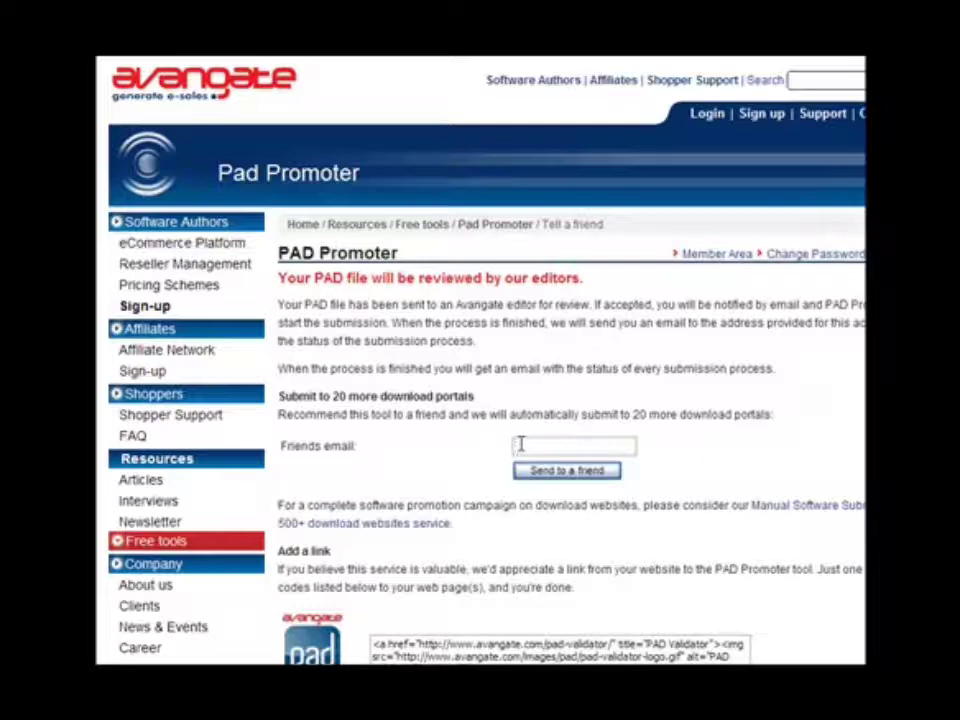
{"action": "left_click", "coordinate": [540, 474]}
{"action": "key", "text": "ctrl+v"}
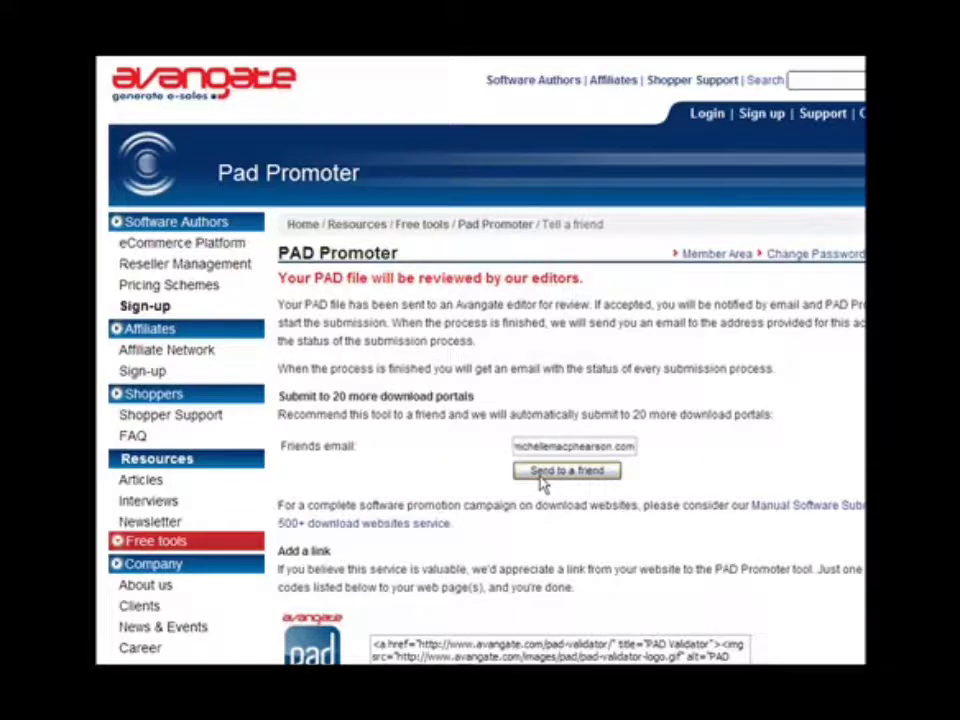
{"action": "left_click", "coordinate": [566, 471]}
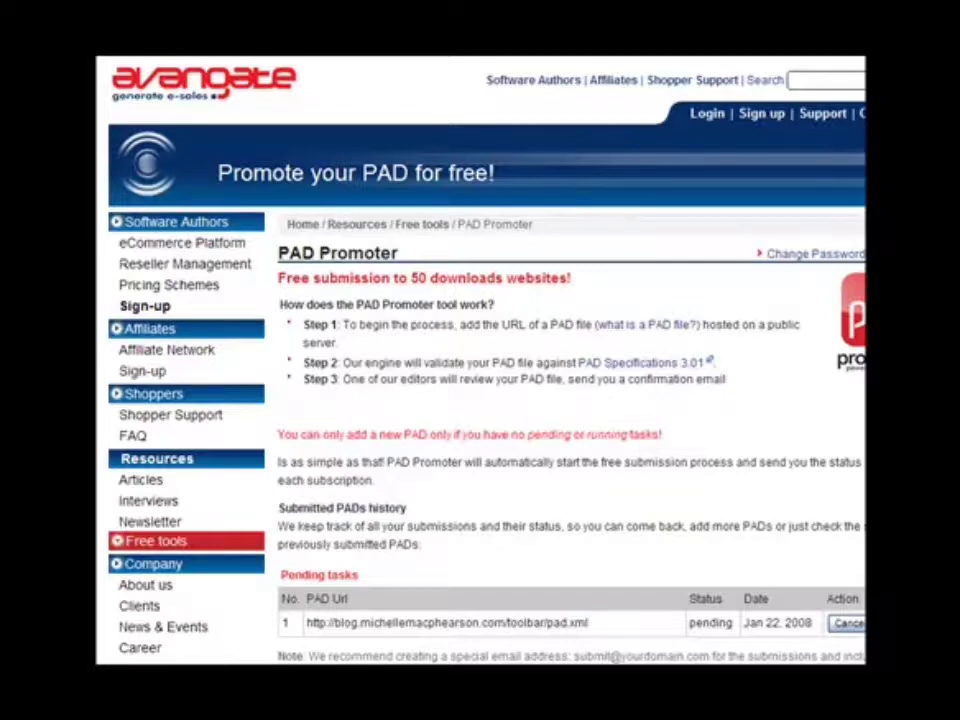
{"action": "scroll", "coordinate": [598, 574], "scroll_direction": "down", "scroll_amount": 5}
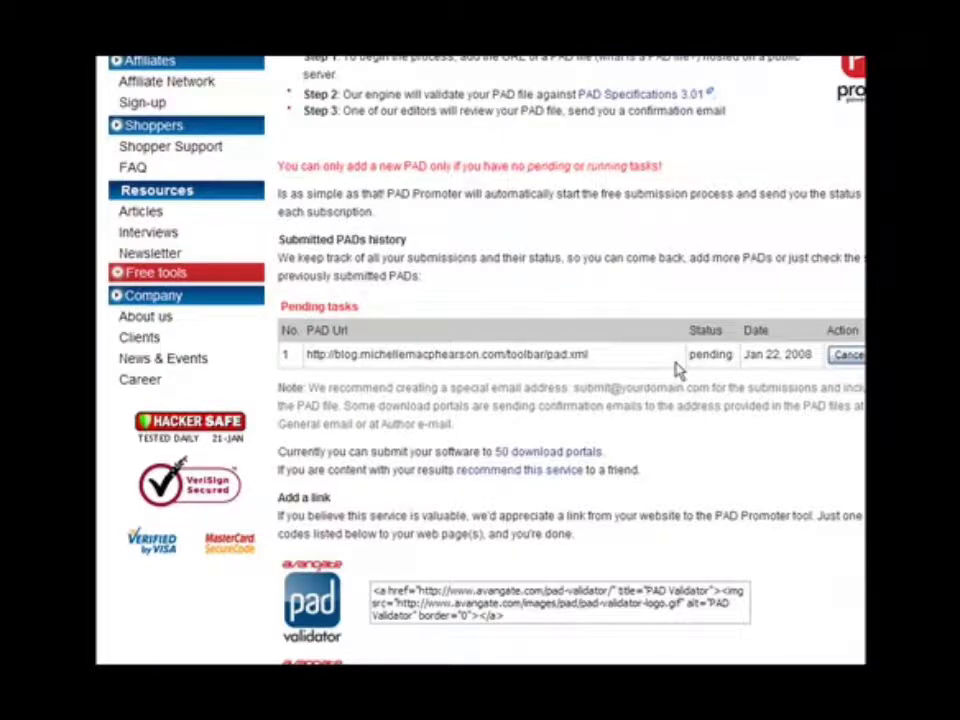
{"action": "scroll", "coordinate": [690, 430], "scroll_direction": "up", "scroll_amount": 5}
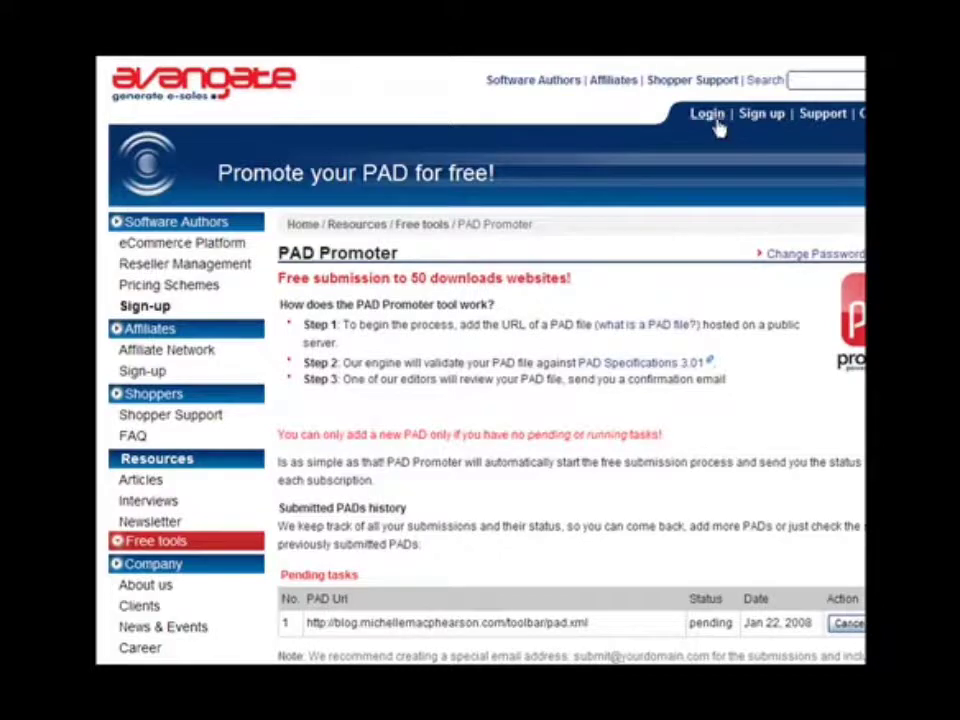
{"action": "scroll", "coordinate": [576, 569], "scroll_direction": "down", "scroll_amount": 5}
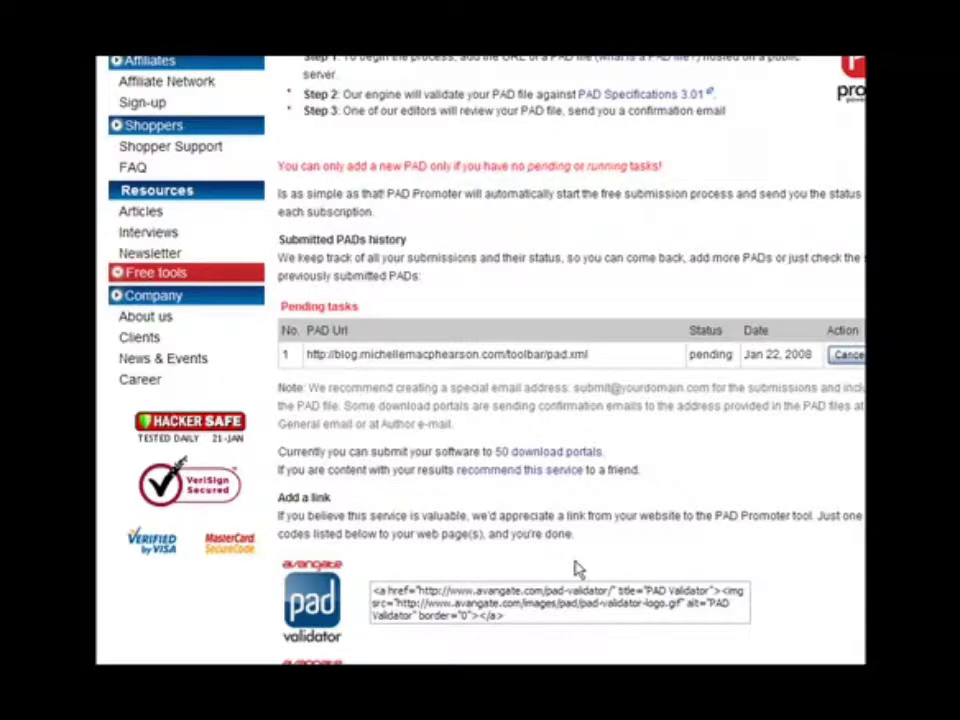
{"action": "scroll", "coordinate": [578, 569], "scroll_direction": "up", "scroll_amount": 5}
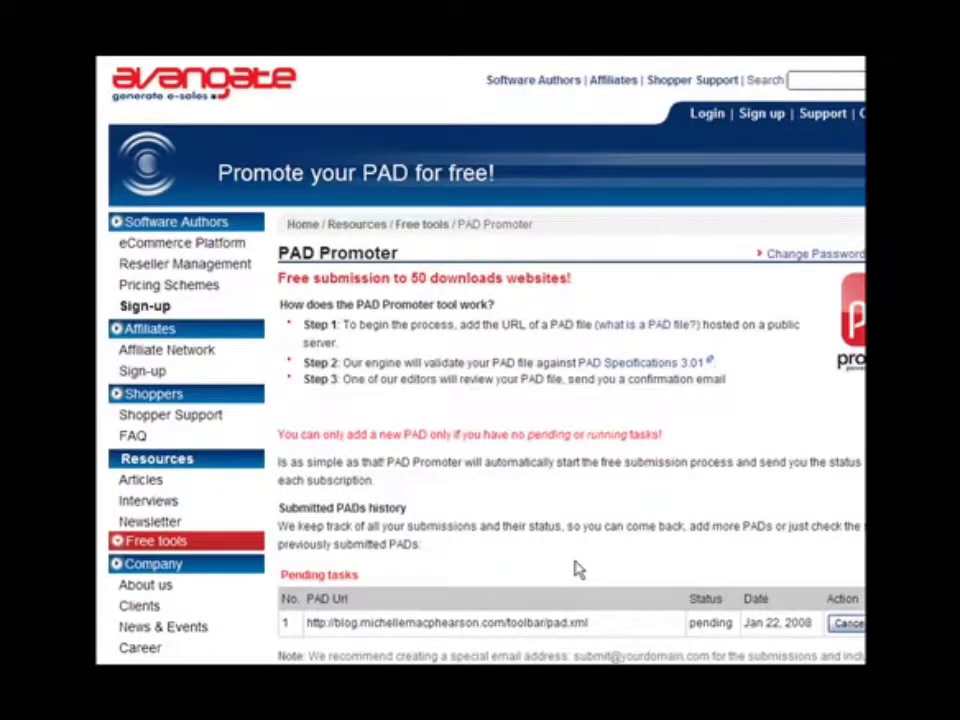